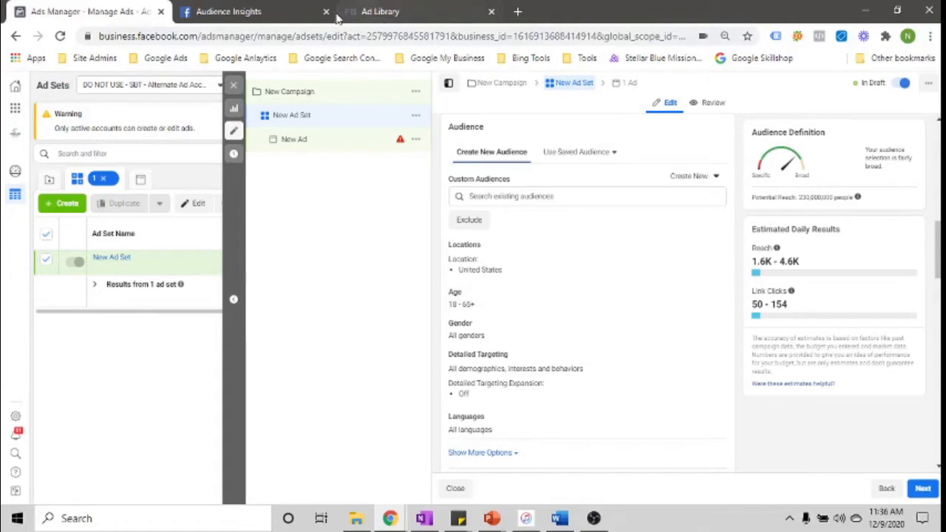
# Switch to Audience Insights and look over the Page Likes and Demographics data for the United States audience
pyautogui.click(263, 12)
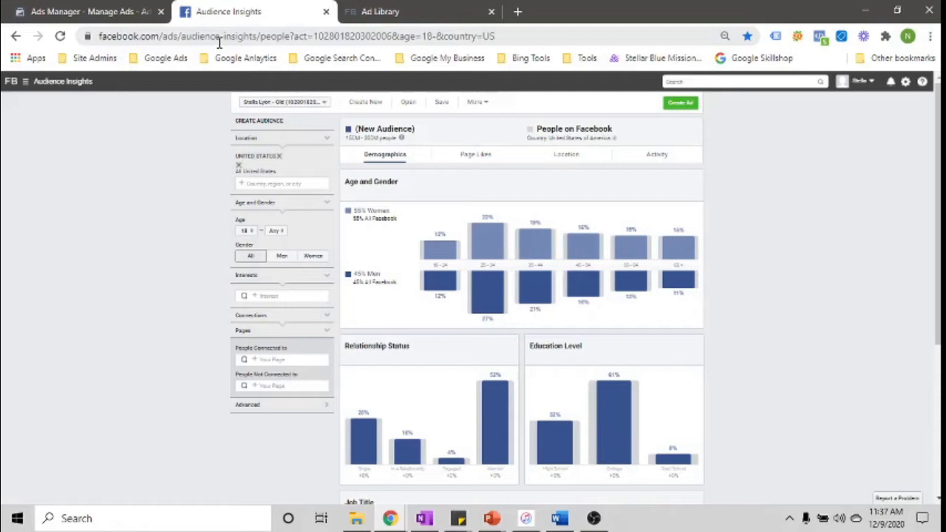
pyautogui.click(465, 159)
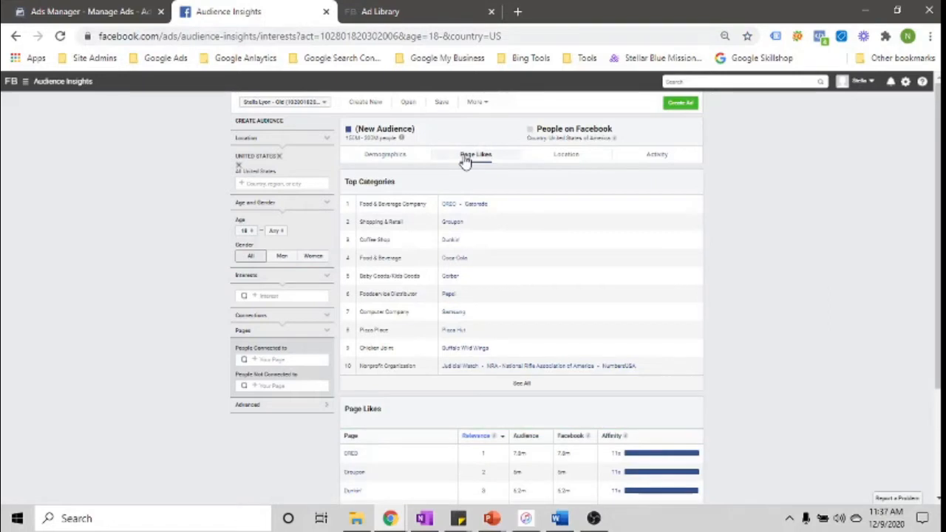
pyautogui.click(387, 156)
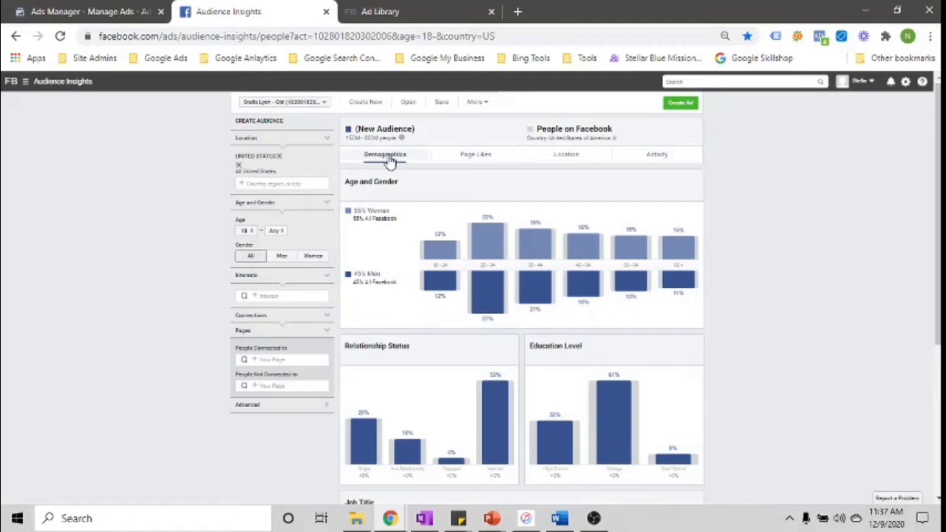
# Switch to the Ad Library and look over its search categories and the presidential race spending tracker
pyautogui.click(381, 11)
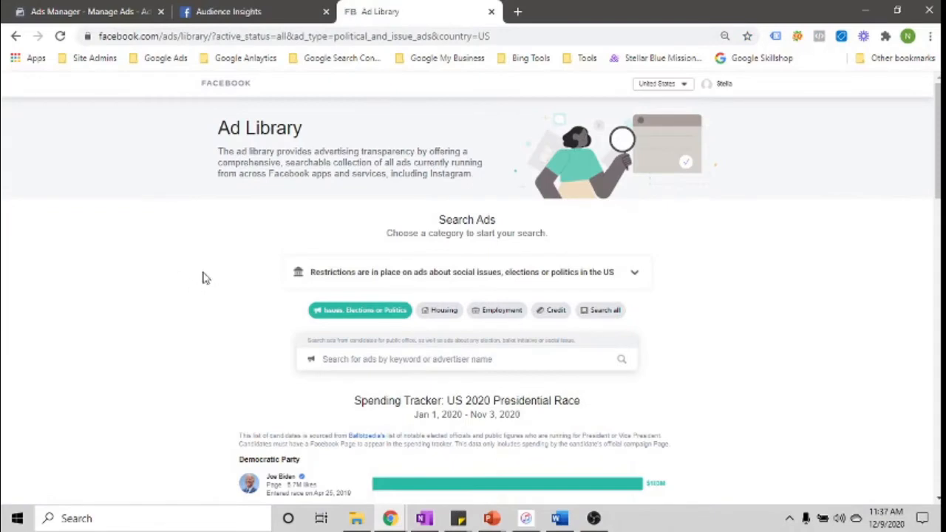
pyautogui.scroll(-2, 202, 275)
pyautogui.scroll(2, 208, 242)
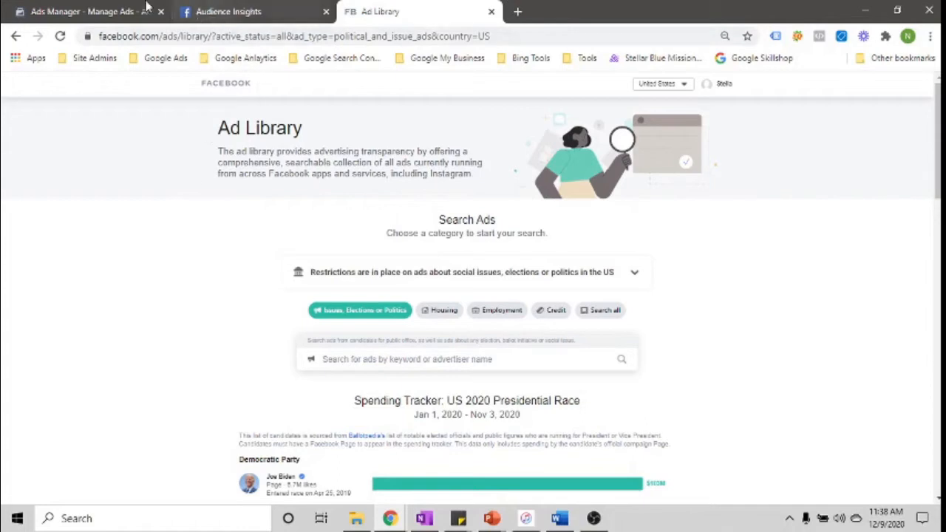
# Return to Audience Insights and try filtering the audience by the Online-Marketing field of study, removing it again
pyautogui.click(226, 9)
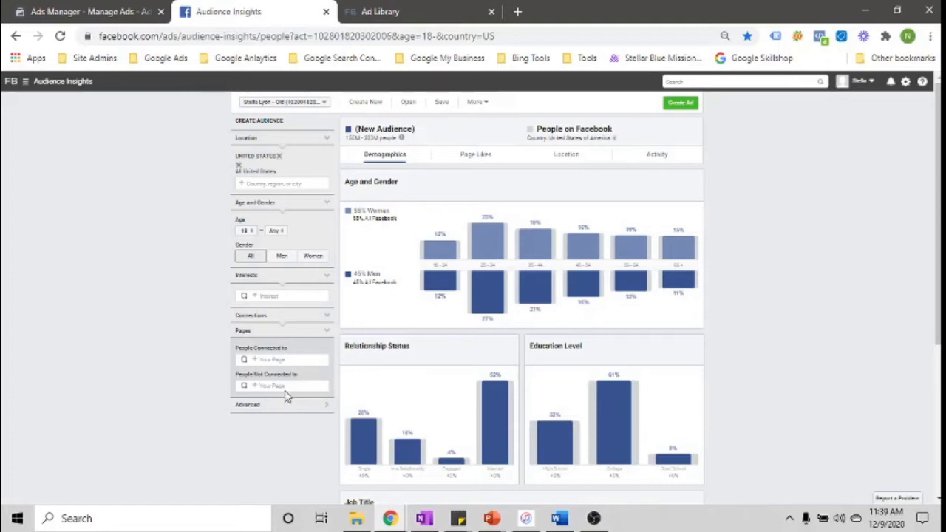
pyautogui.click(282, 295)
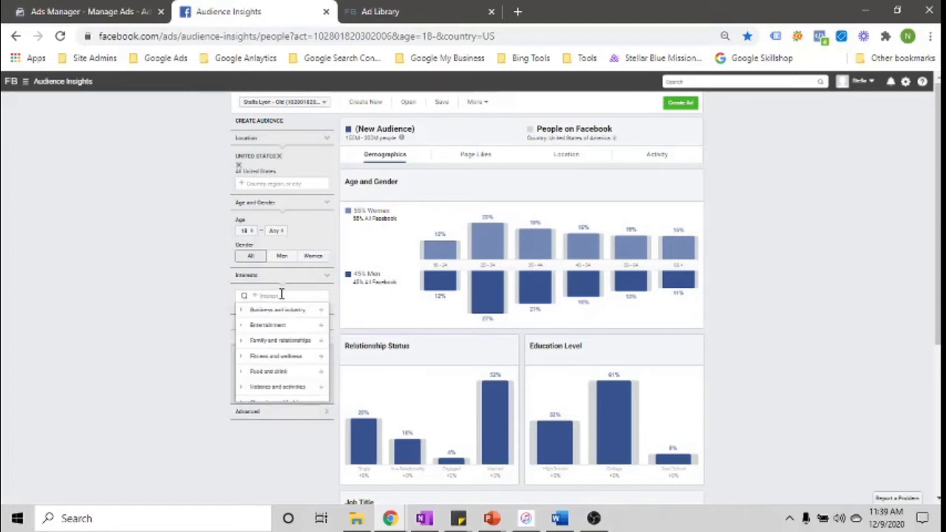
pyautogui.write('sne')
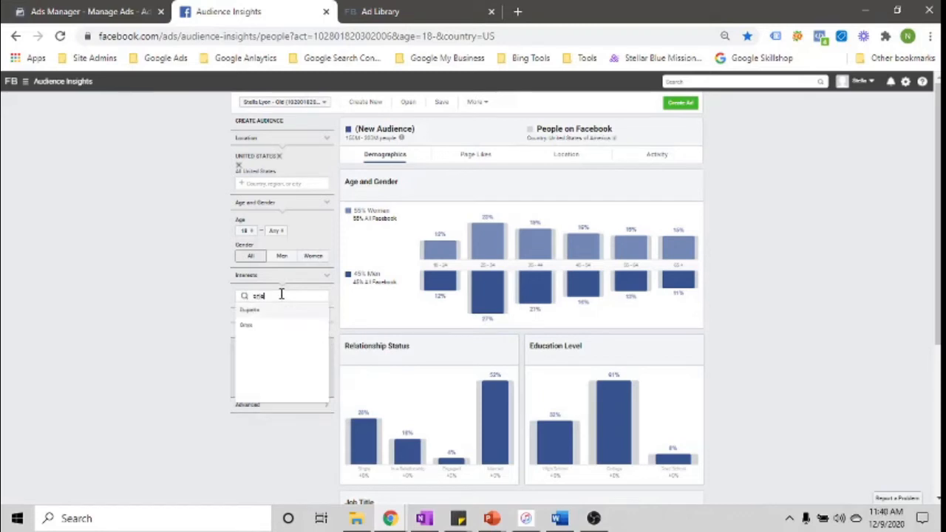
pyautogui.write('ine')
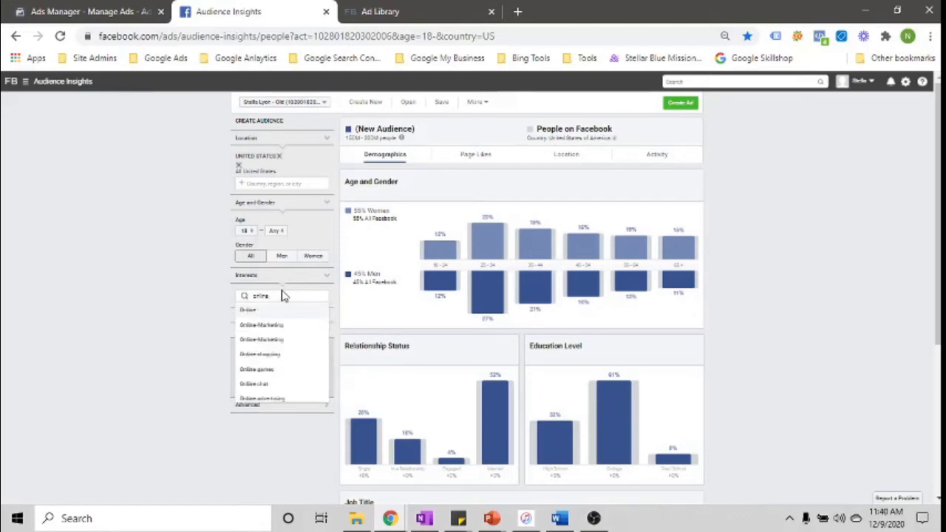
pyautogui.click(271, 326)
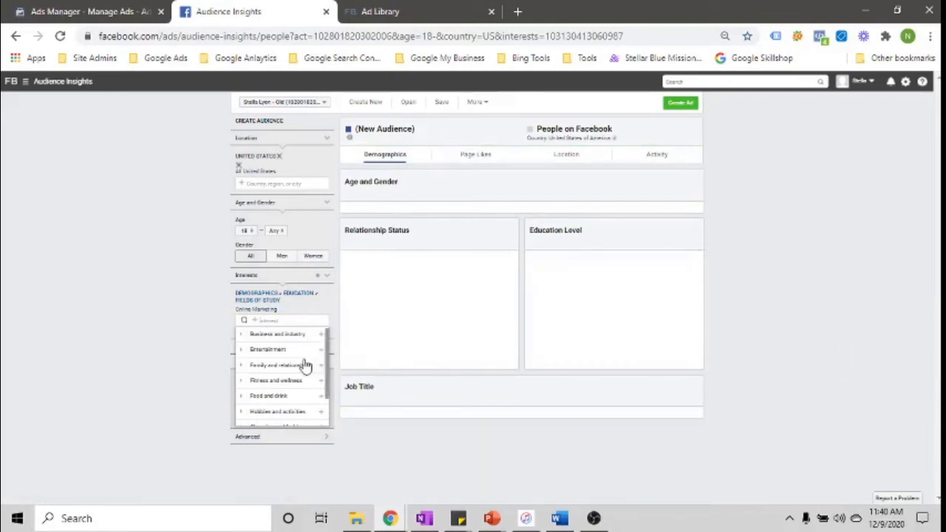
pyautogui.click(326, 294)
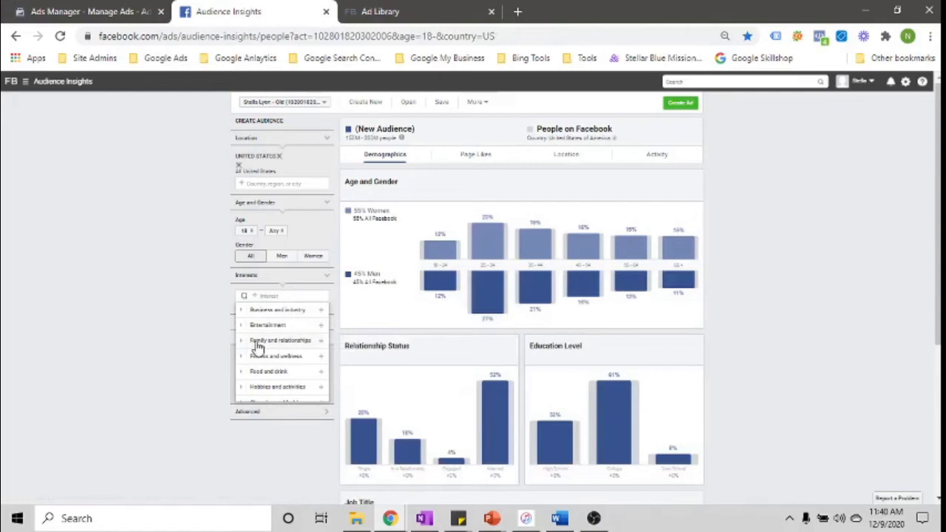
# Filter the Audience Insights audience by the Marriage and Parenting interests from the Family and relationships category
pyautogui.click(256, 343)
pyautogui.click(287, 389)
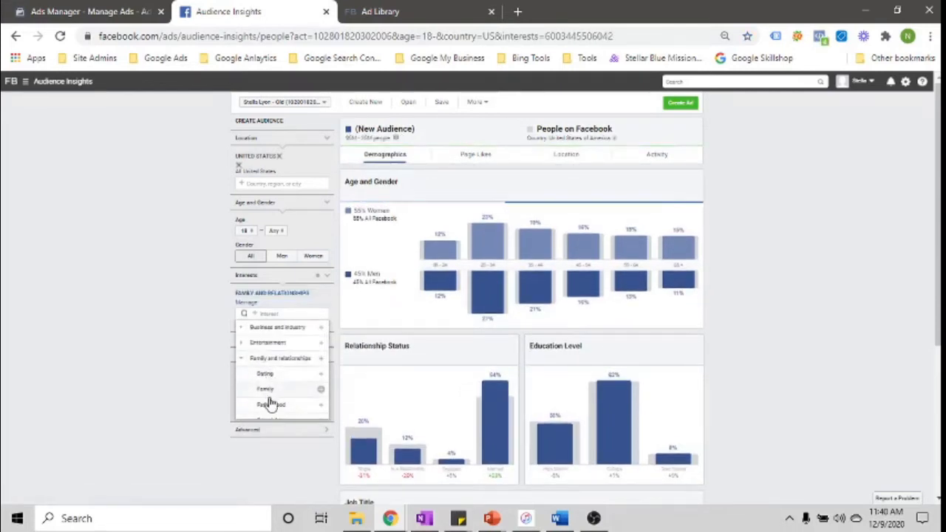
pyautogui.scroll(-1, 269, 402)
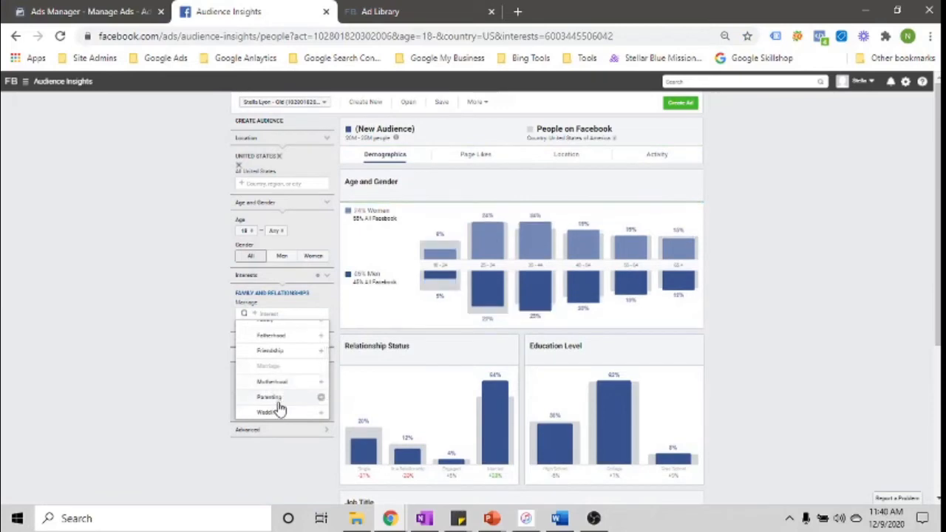
pyautogui.click(272, 398)
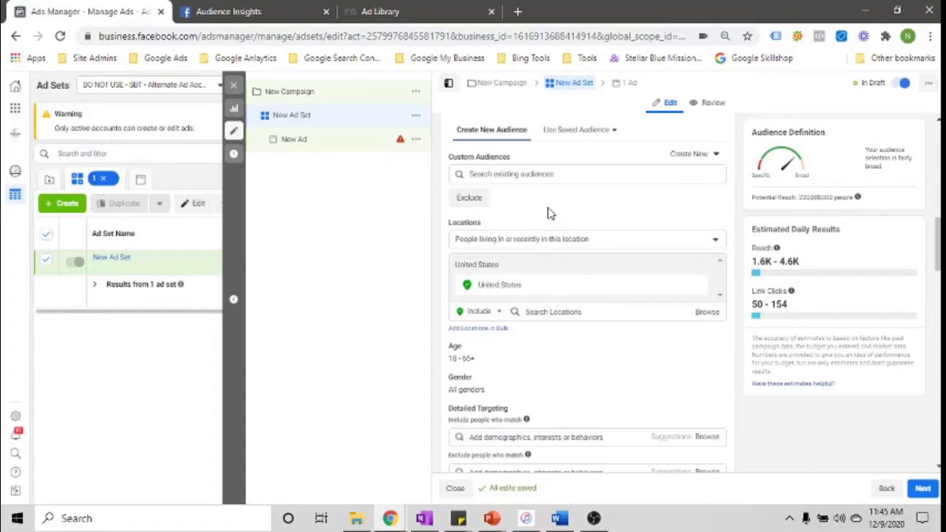
# Try the location option People living in this location for the ad set, and restore People living in or recently in this location
pyautogui.scroll(3, 549, 213)
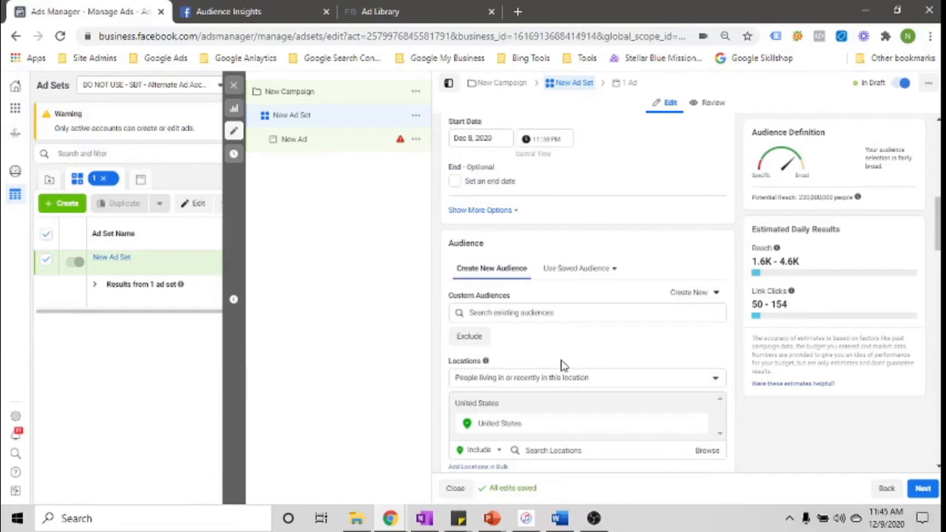
pyautogui.scroll(-2, 564, 373)
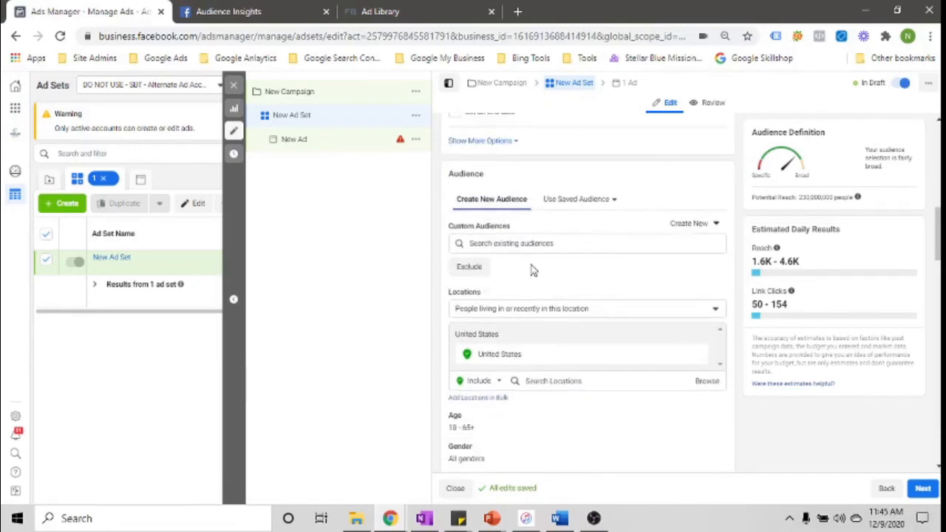
pyautogui.scroll(-4, 569, 270)
pyautogui.scroll(2, 540, 214)
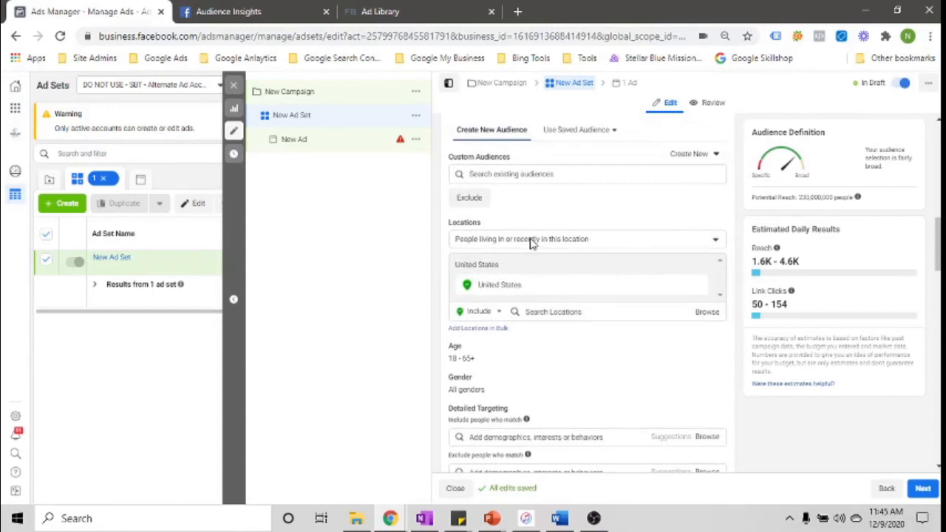
pyautogui.click(530, 241)
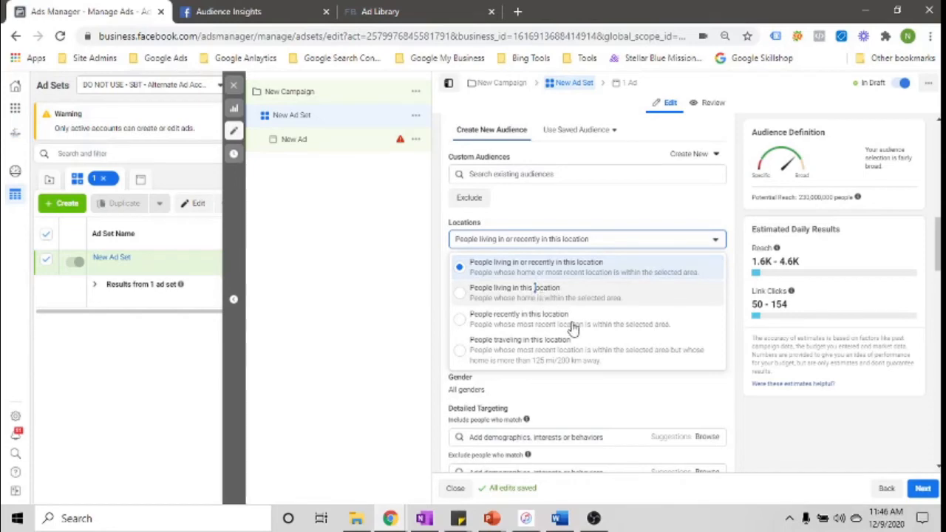
pyautogui.click(544, 294)
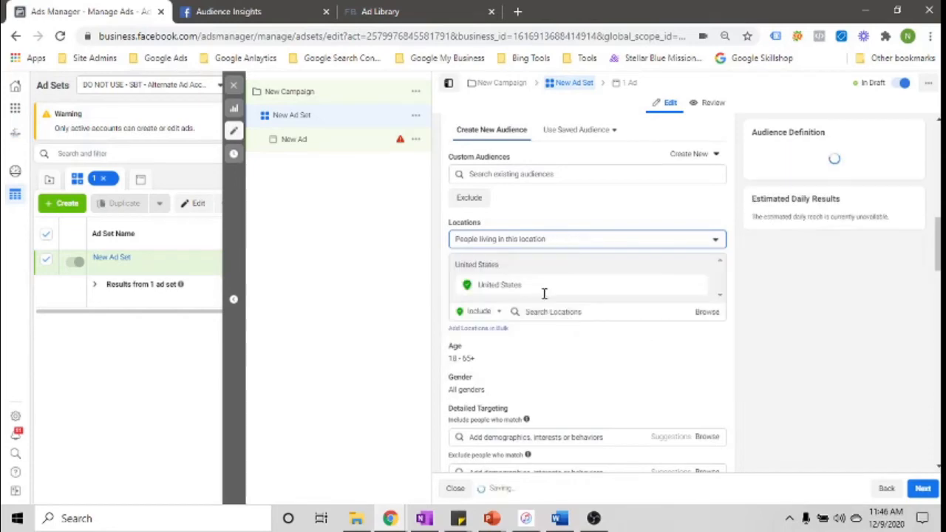
pyautogui.click(526, 238)
pyautogui.click(518, 260)
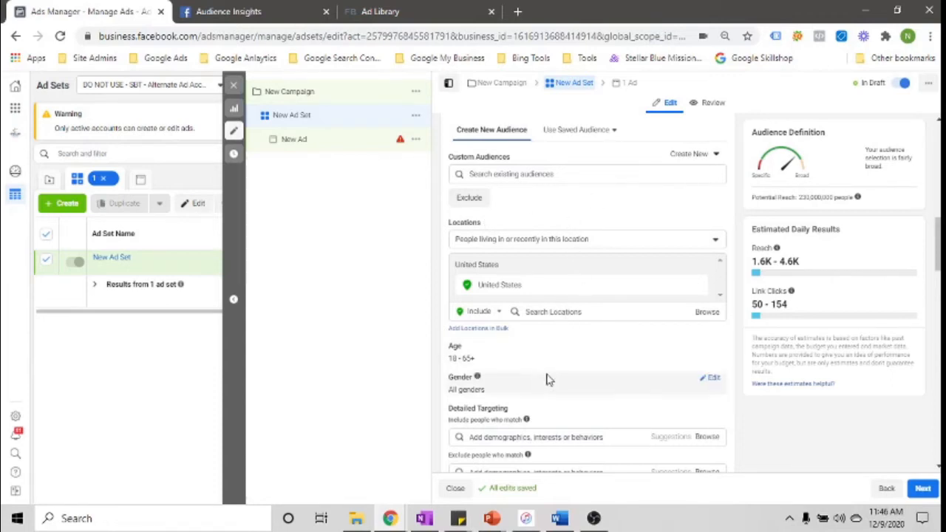
# Review the new ad set's audience, daily budget and schedule settings
pyautogui.scroll(-1, 585, 332)
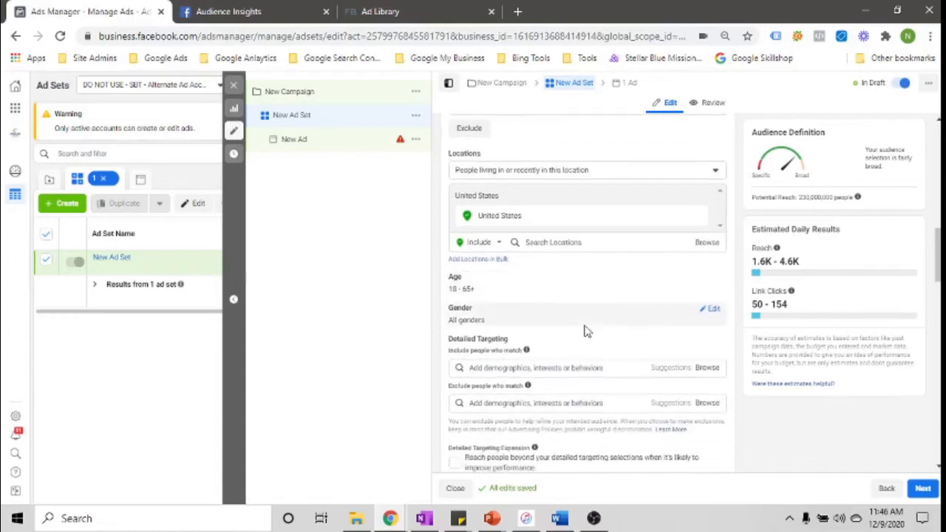
pyautogui.scroll(2, 578, 331)
pyautogui.scroll(2, 578, 332)
pyautogui.scroll(-2, 562, 344)
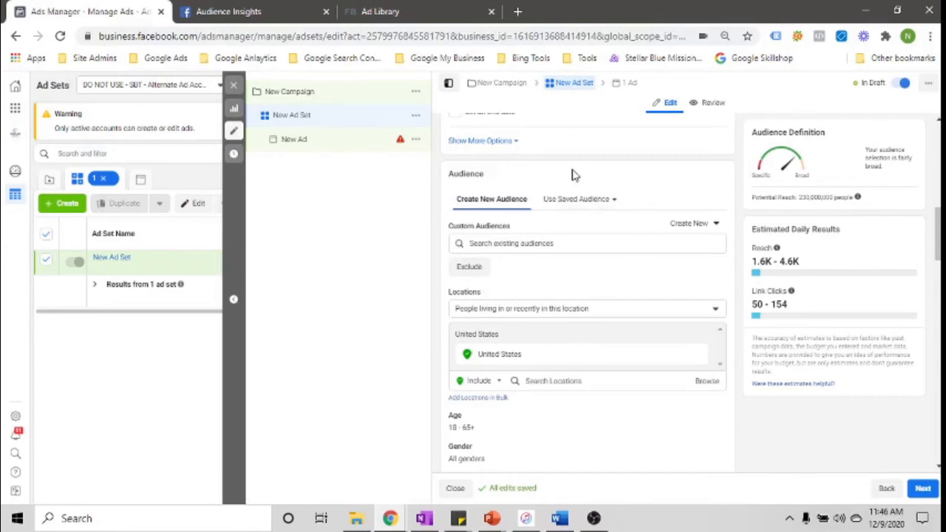
pyautogui.scroll(1, 560, 211)
pyautogui.scroll(2, 560, 211)
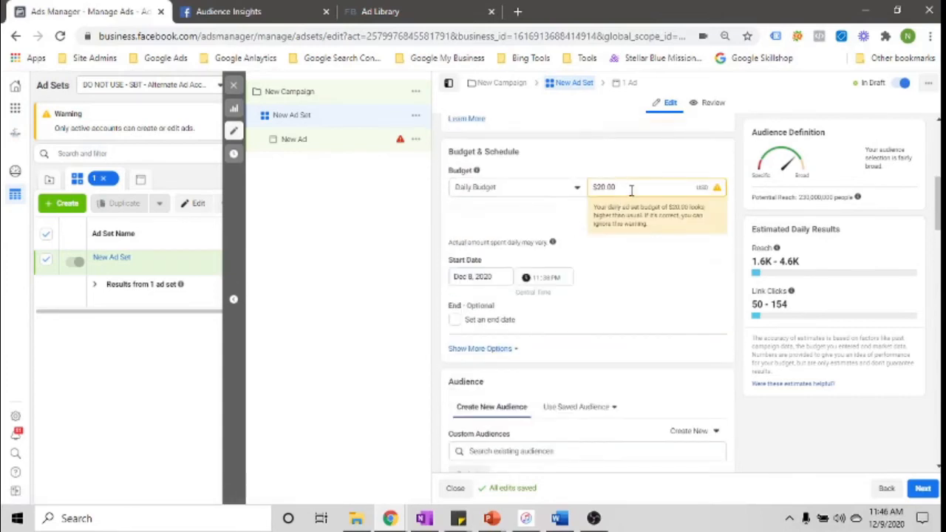
pyautogui.scroll(-4, 590, 287)
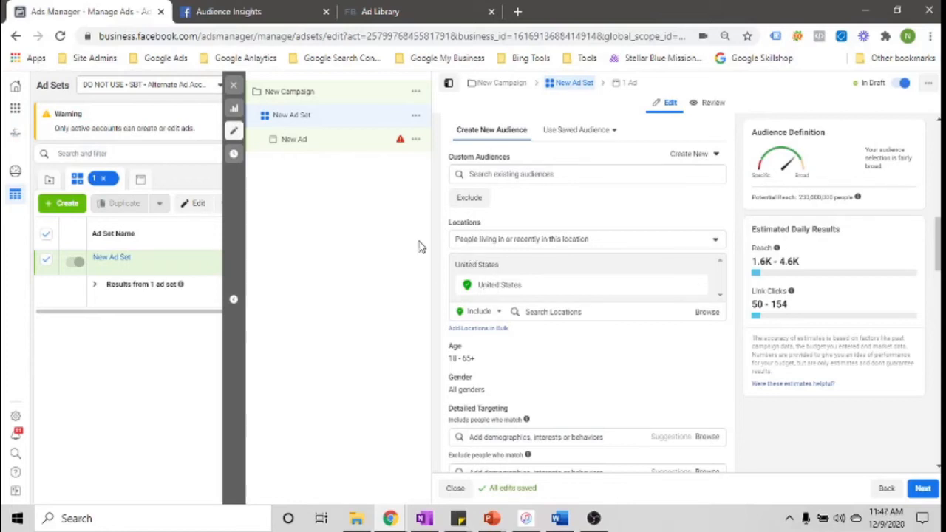
# Include people with the Online-Marketing field of study in the ad set's detailed targeting
pyautogui.scroll(-1, 623, 315)
pyautogui.scroll(-3, 623, 316)
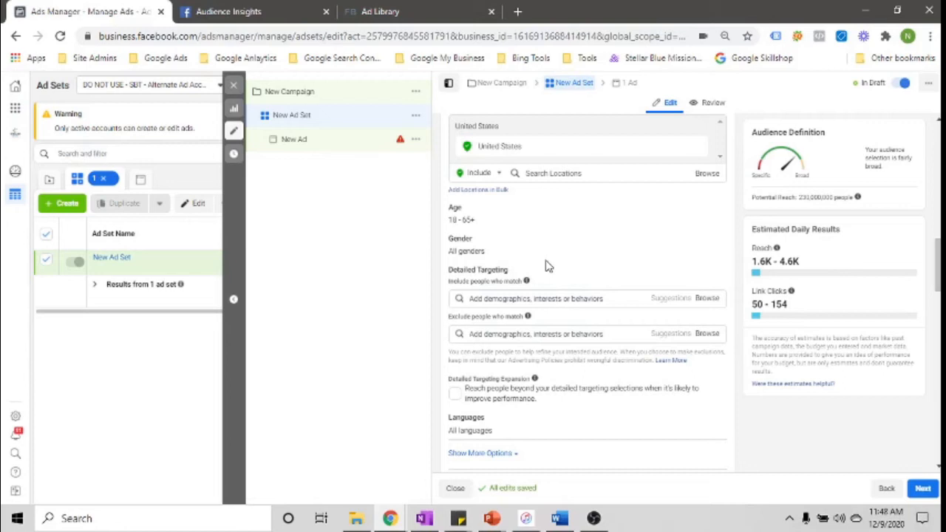
pyautogui.click(535, 298)
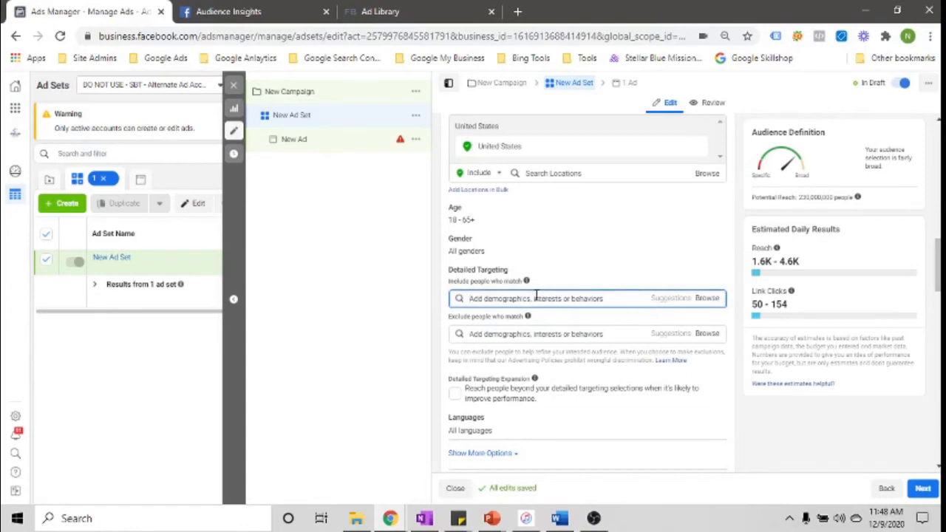
pyautogui.write('online')
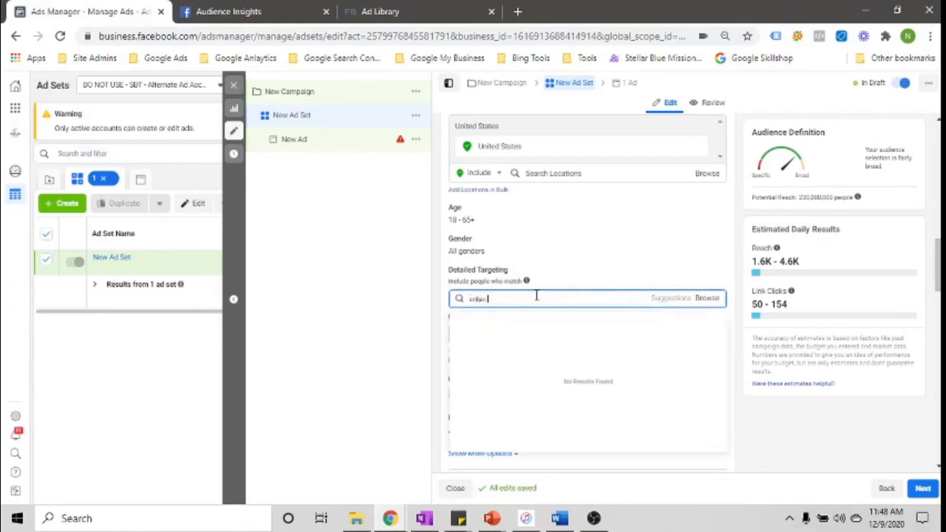
pyautogui.write(' marketing')
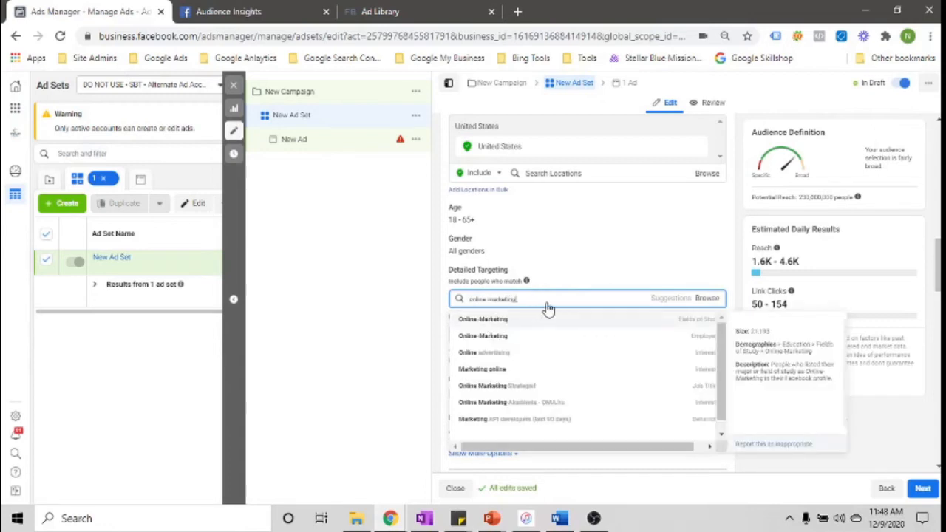
pyautogui.click(517, 319)
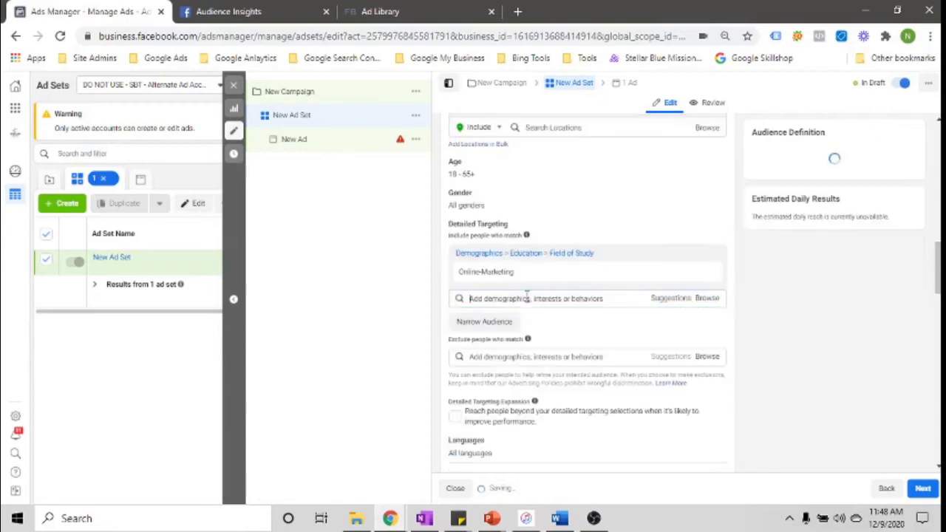
# Add the suggested interests Digital marketing and Advertising to the included detailed targeting
pyautogui.click(662, 299)
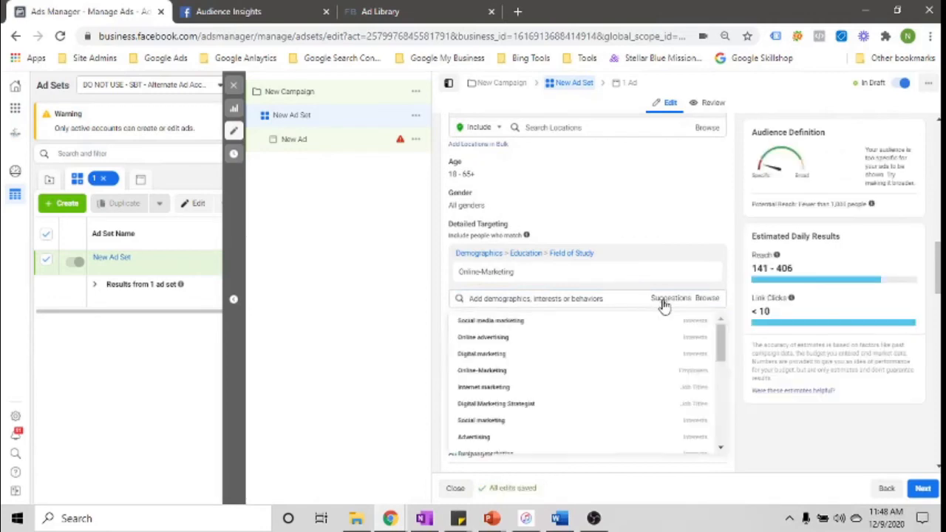
pyautogui.click(494, 354)
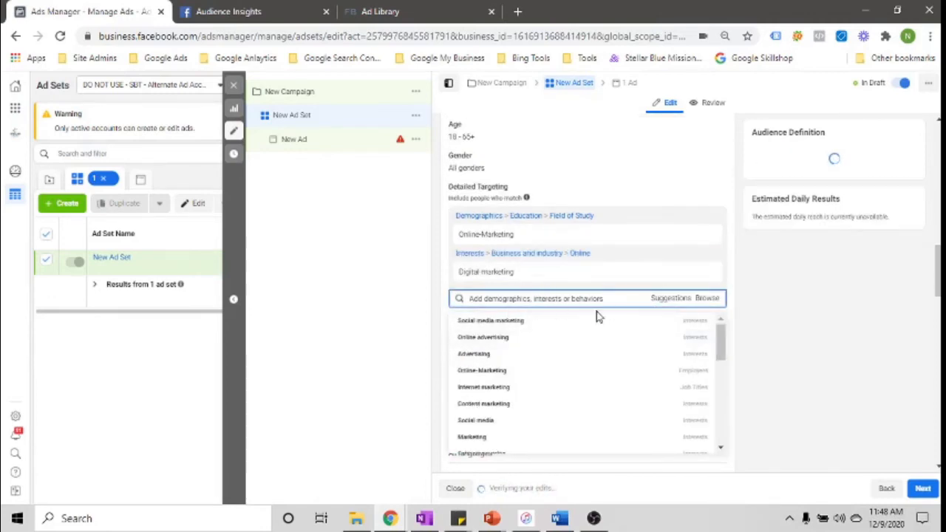
pyautogui.click(482, 354)
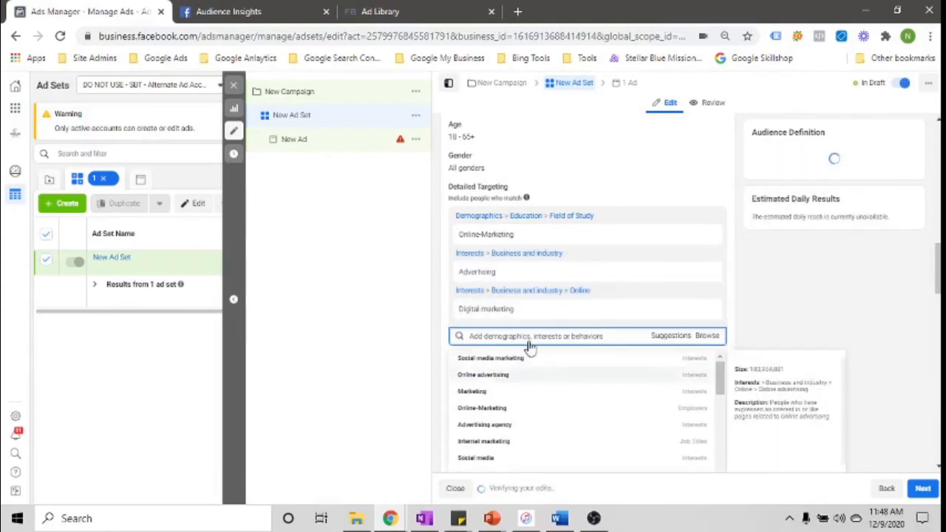
pyautogui.click(609, 160)
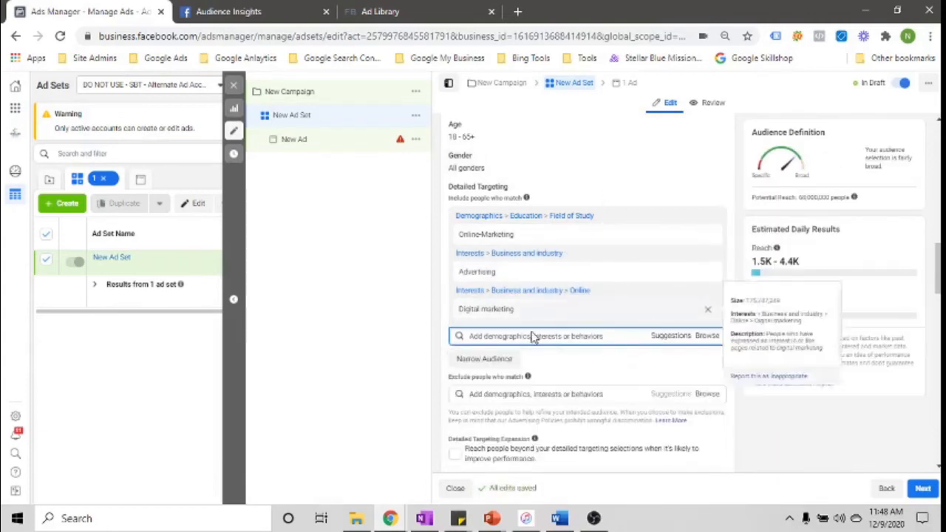
# Narrow the ad set's detailed targeting to people who must also match the relationship status Married
pyautogui.moveTo(597, 241)
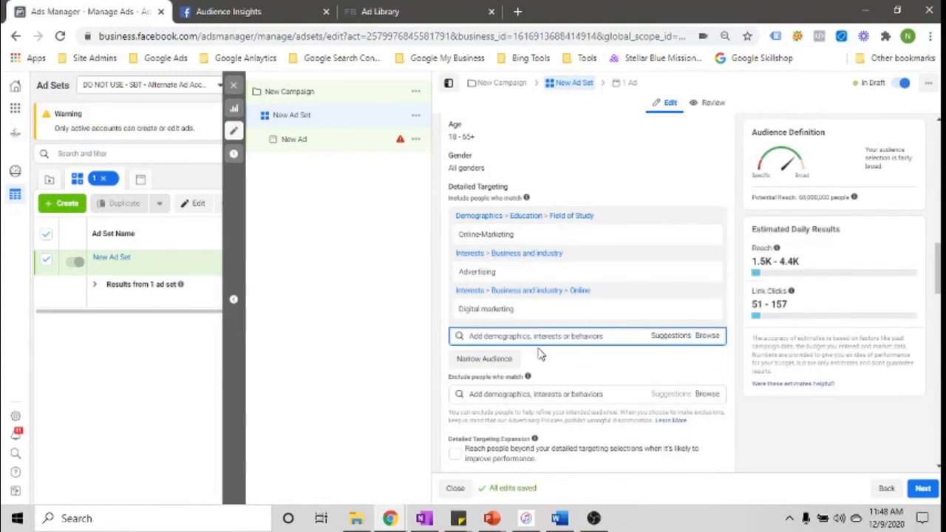
pyautogui.click(480, 359)
pyautogui.click(496, 373)
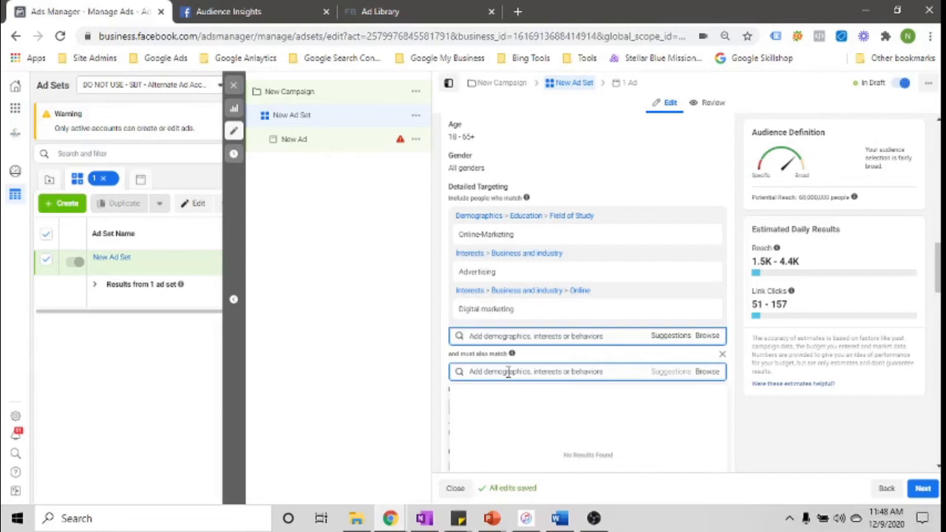
pyautogui.write('married')
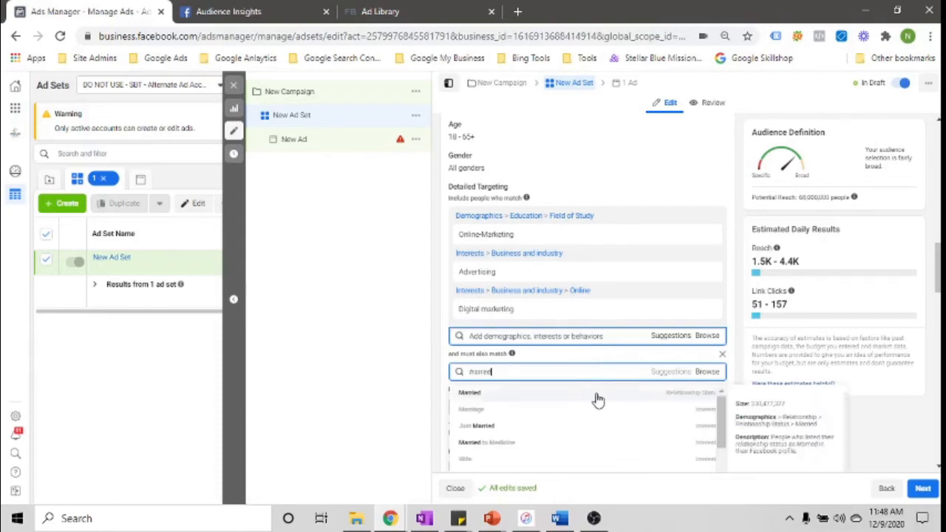
pyautogui.click(523, 395)
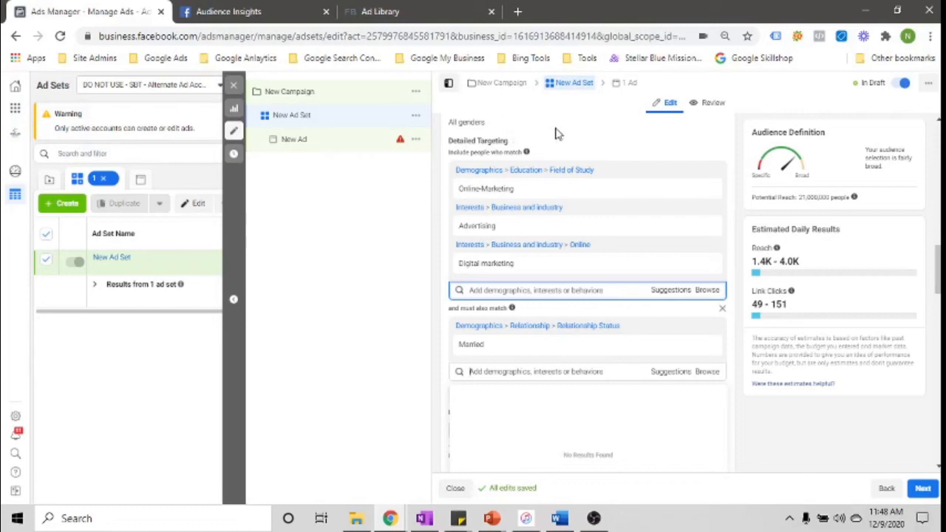
pyautogui.click(644, 332)
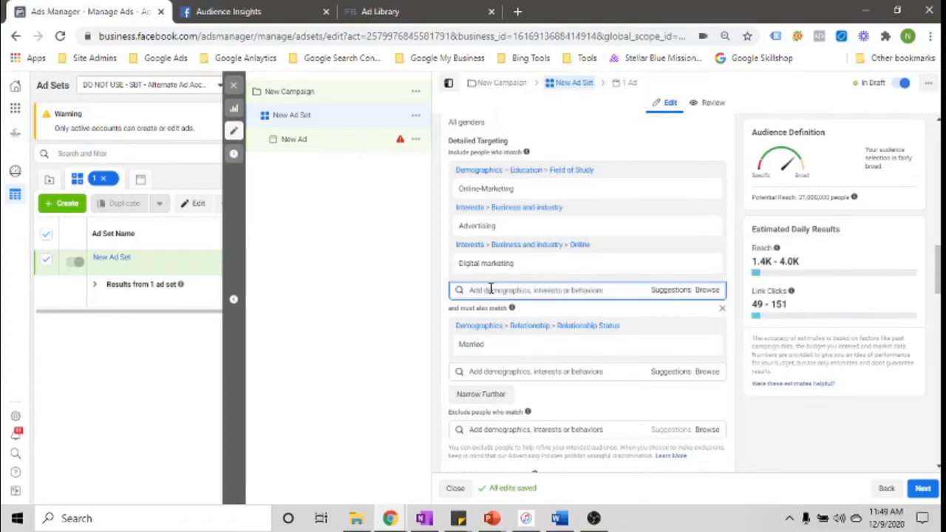
# Narrow the audience further with a second must-also-match condition, Household income: top 5% of ZIP codes (US)
pyautogui.moveTo(484, 362)
pyautogui.click(495, 397)
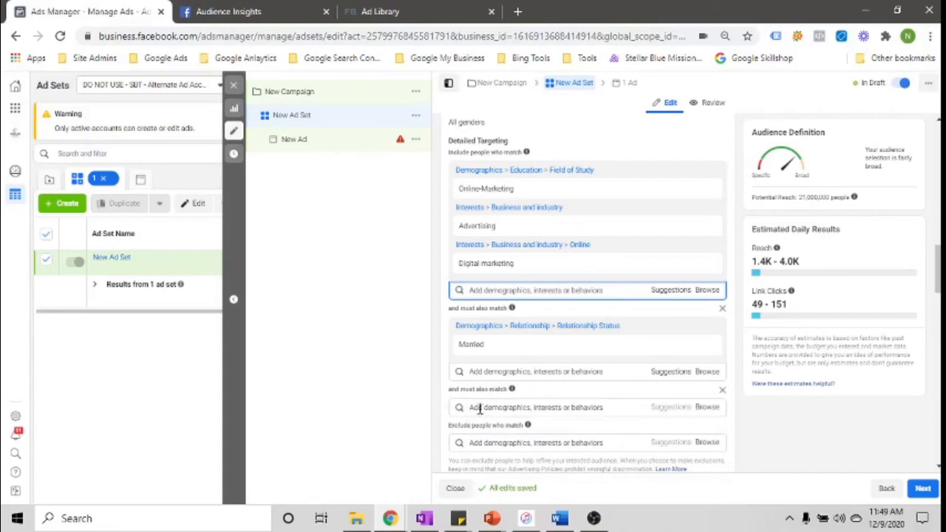
pyautogui.click(479, 407)
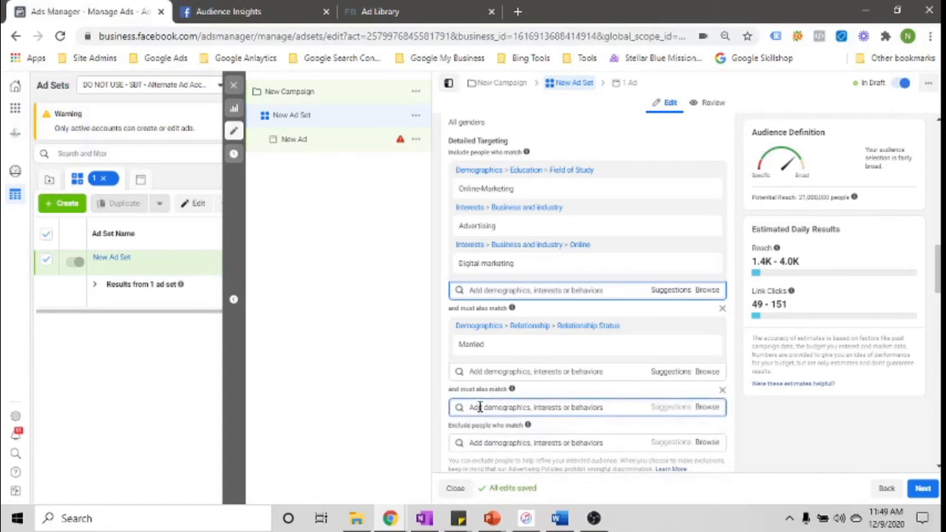
pyautogui.write('income')
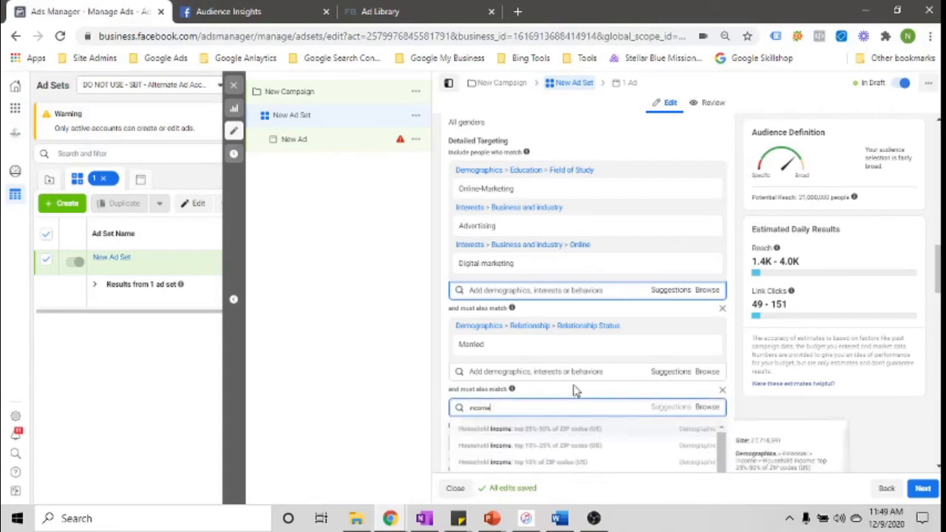
pyautogui.scroll(-1, 561, 395)
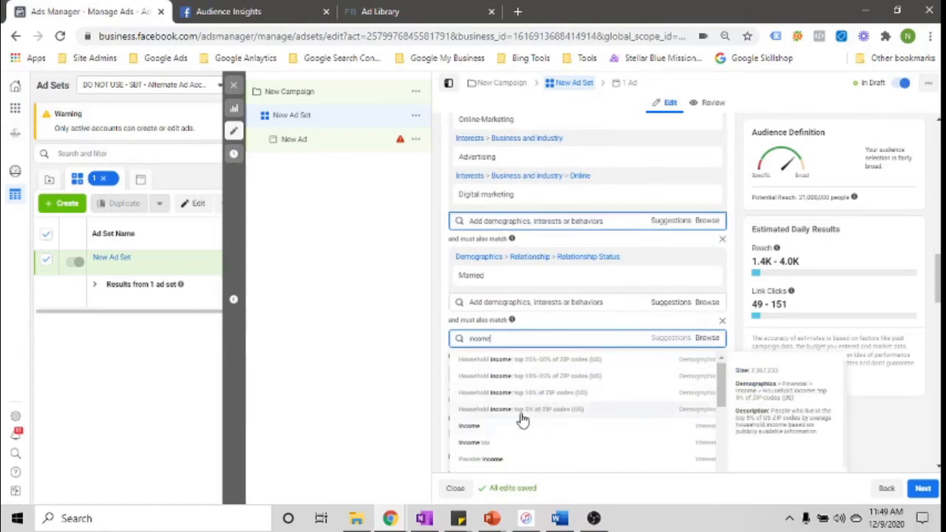
pyautogui.click(520, 416)
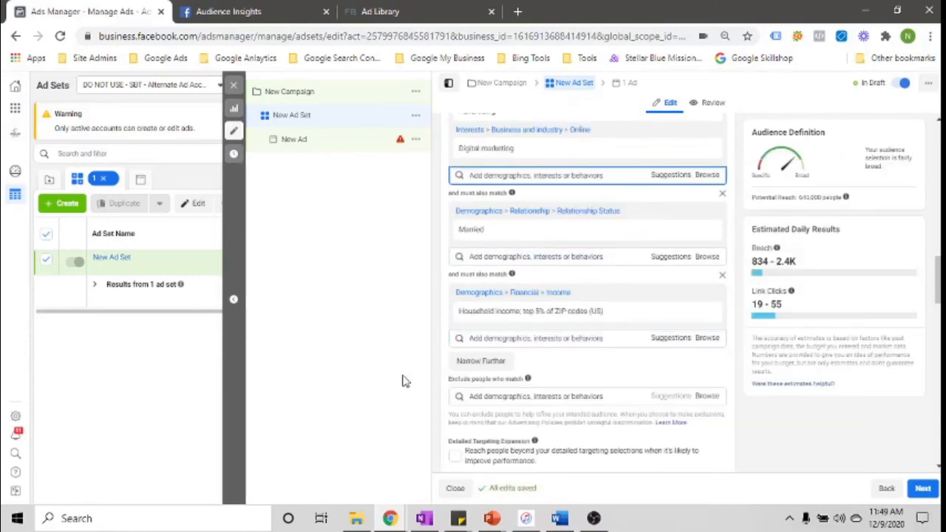
# Examine how the included field of study and interests combine with the relationship and income narrowing conditions
pyautogui.scroll(1, 591, 237)
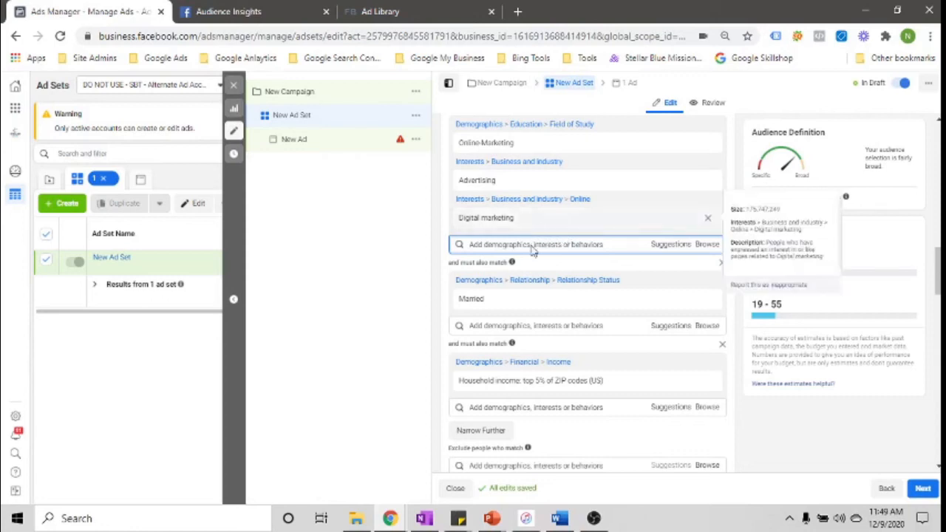
pyautogui.moveTo(547, 392)
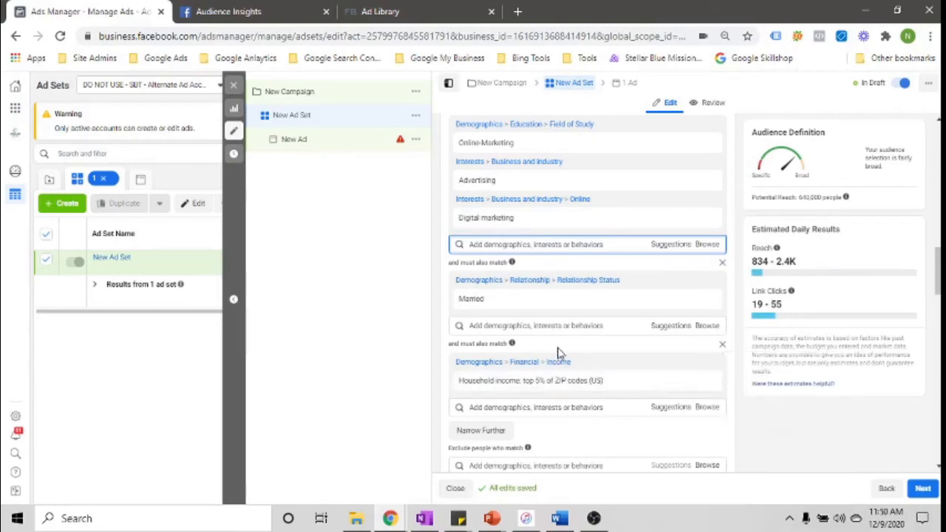
pyautogui.scroll(-1, 558, 352)
pyautogui.scroll(2, 510, 362)
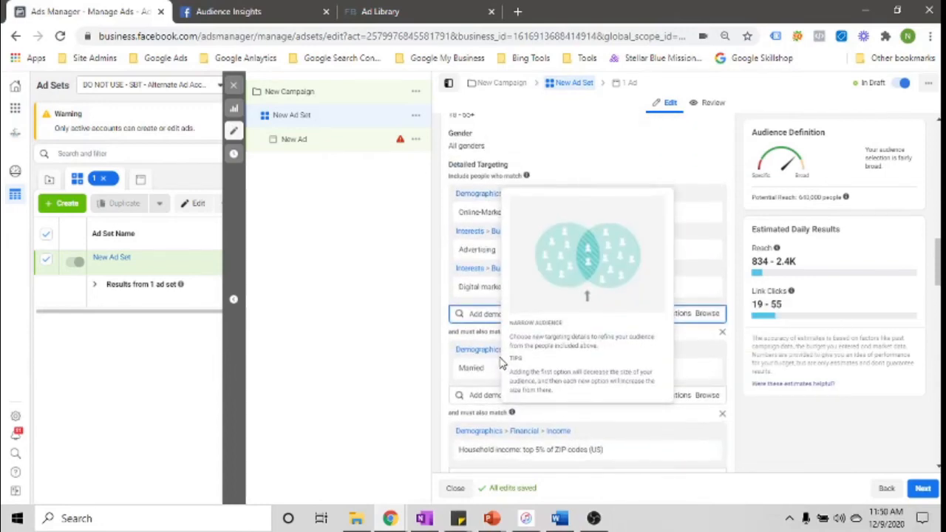
pyautogui.scroll(-2, 473, 358)
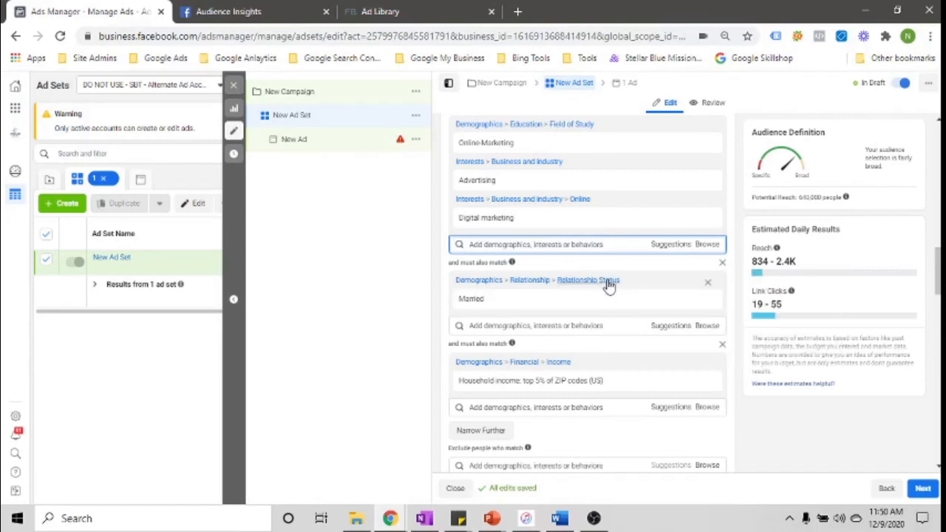
pyautogui.moveTo(544, 189)
pyautogui.moveTo(479, 306)
pyautogui.scroll(-1, 602, 280)
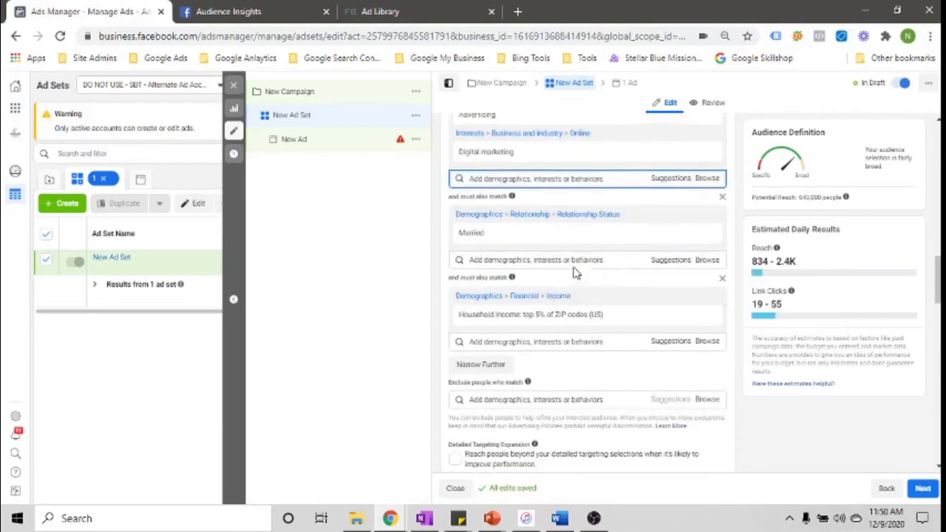
pyautogui.scroll(1, 610, 281)
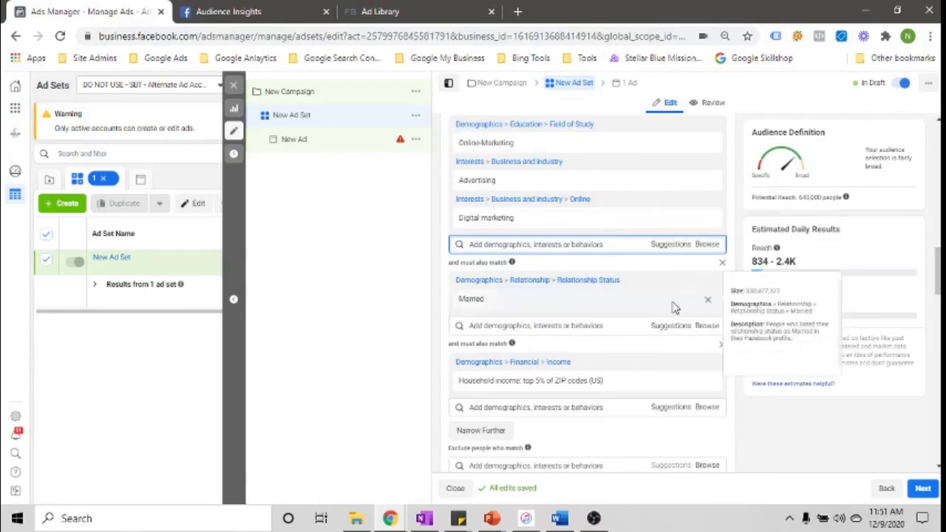
# Enable Detailed Targeting Expansion to reach people beyond the detailed targeting selections when it's likely to improve performance
pyautogui.scroll(-1, 650, 311)
pyautogui.scroll(-3, 650, 312)
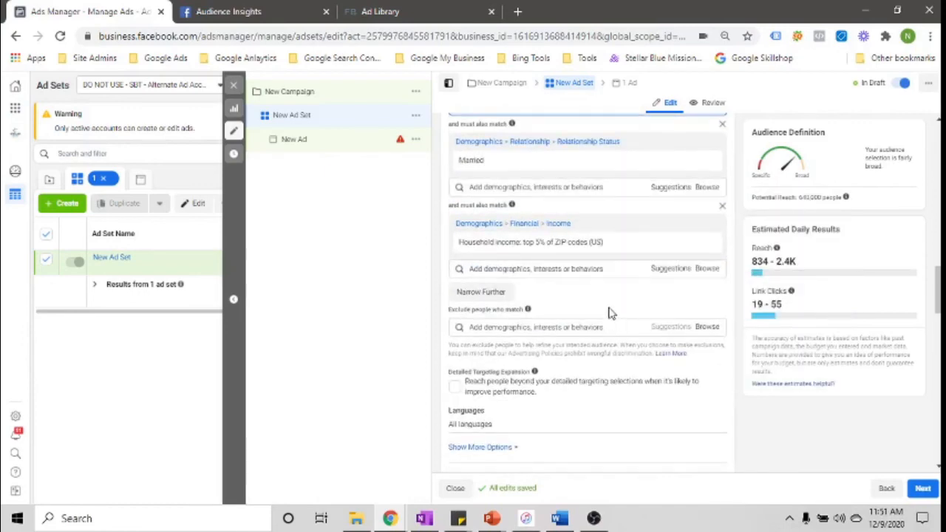
pyautogui.click(455, 388)
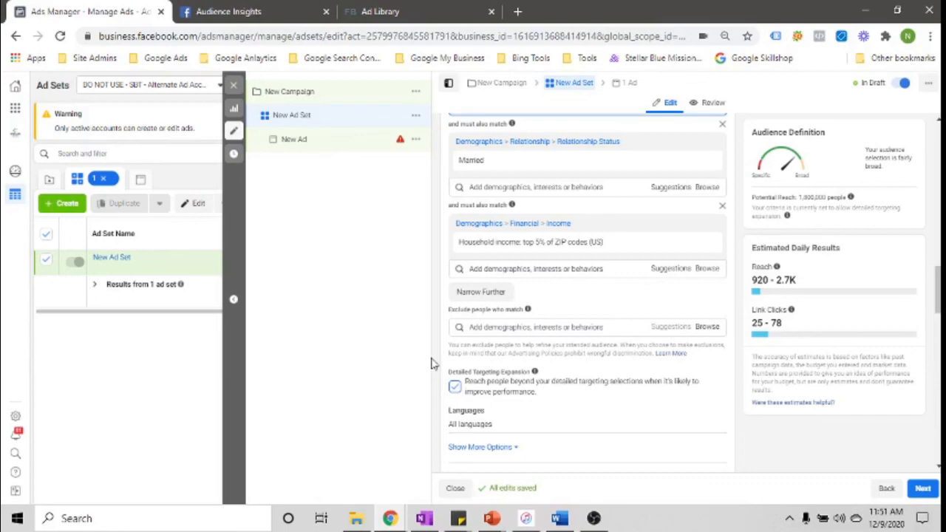
# Review the ad set's detailed targeting conditions and look up the saved audiences offered in the Audience section
pyautogui.scroll(-1, 499, 387)
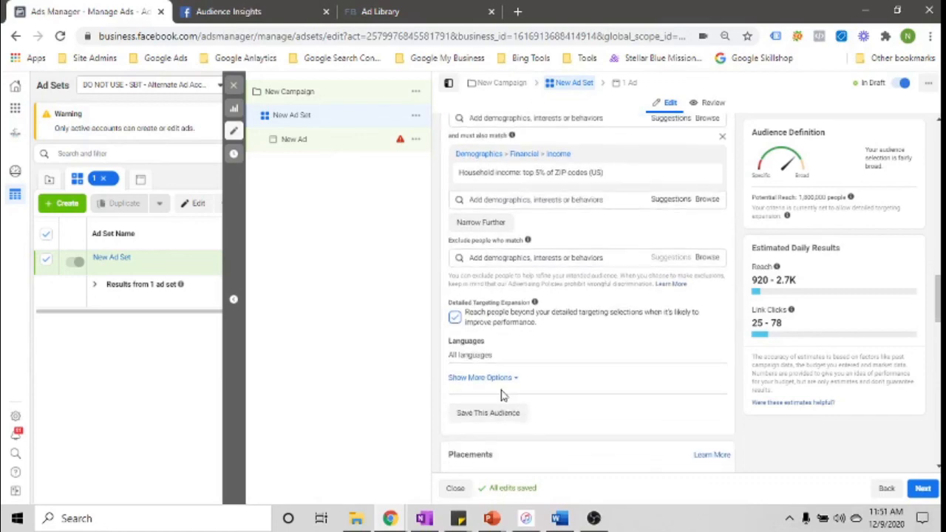
pyautogui.scroll(1, 488, 392)
pyautogui.scroll(3, 466, 380)
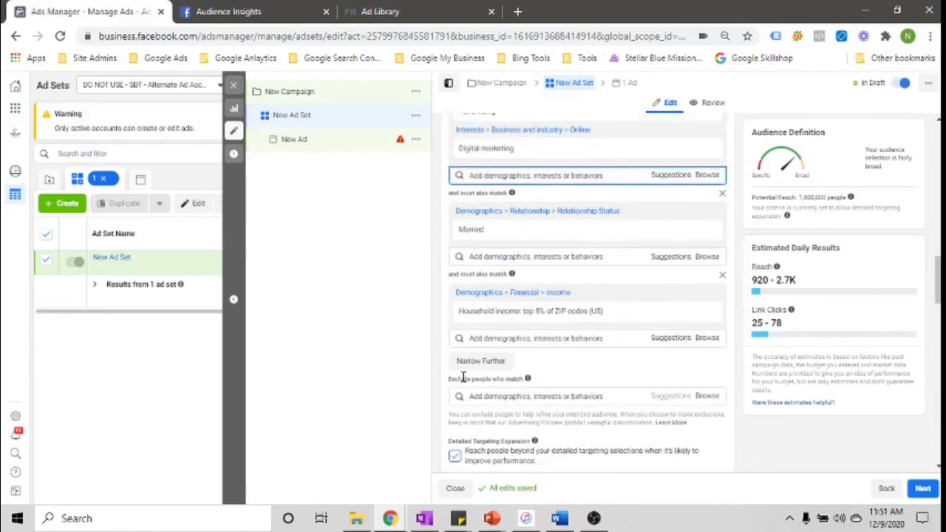
pyautogui.scroll(1, 466, 381)
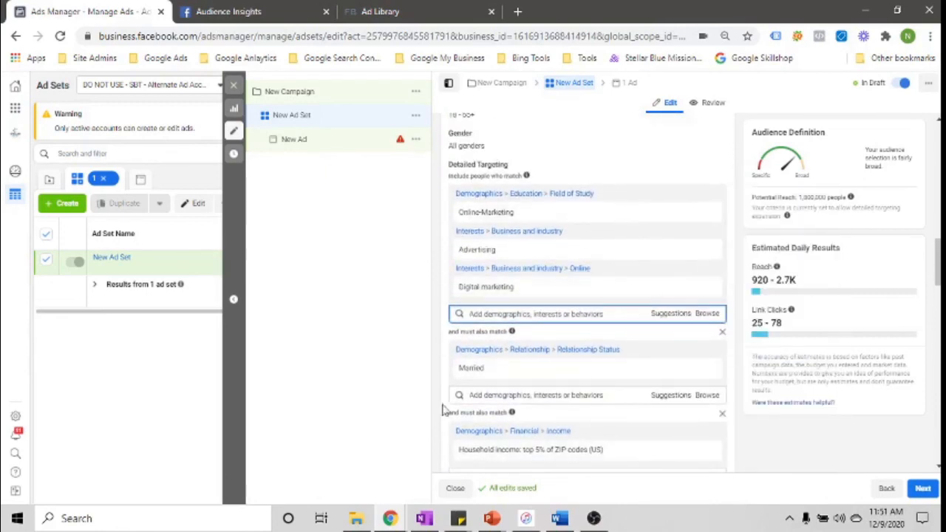
pyautogui.scroll(-1, 525, 425)
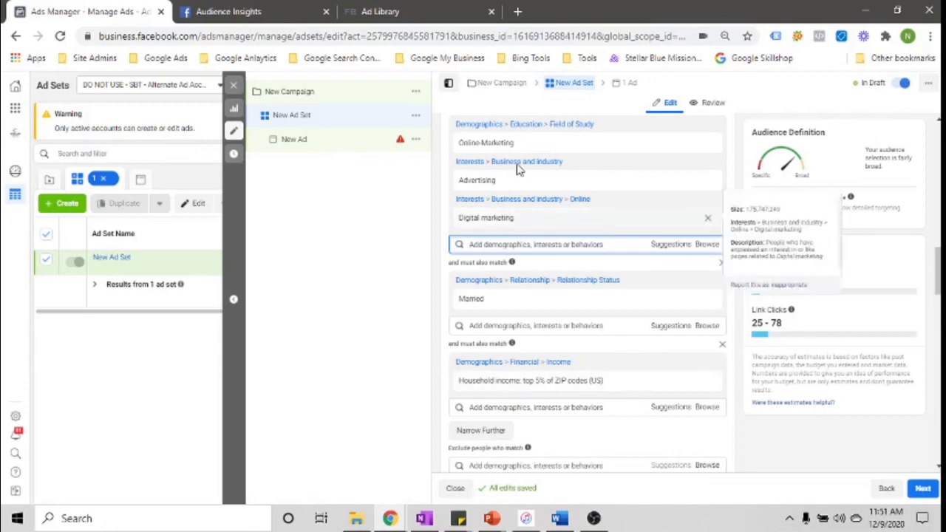
pyautogui.scroll(5, 482, 328)
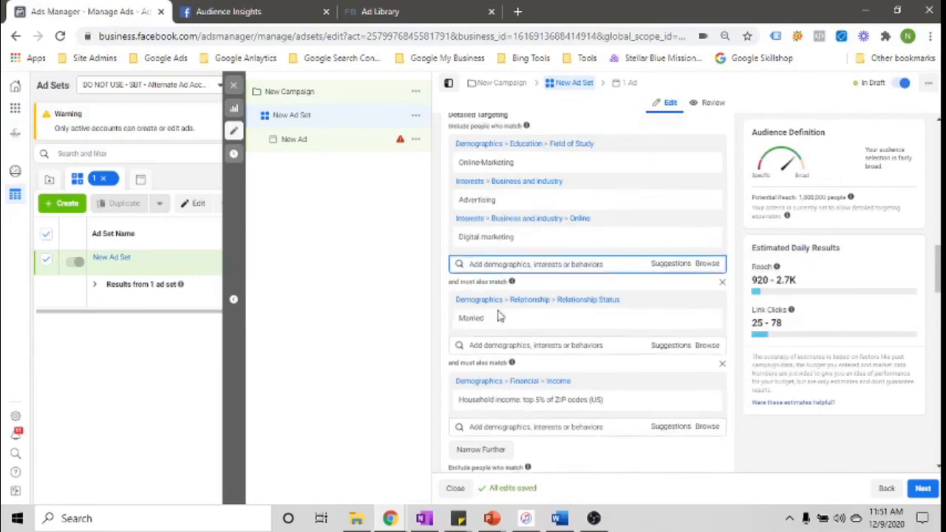
pyautogui.scroll(1, 509, 316)
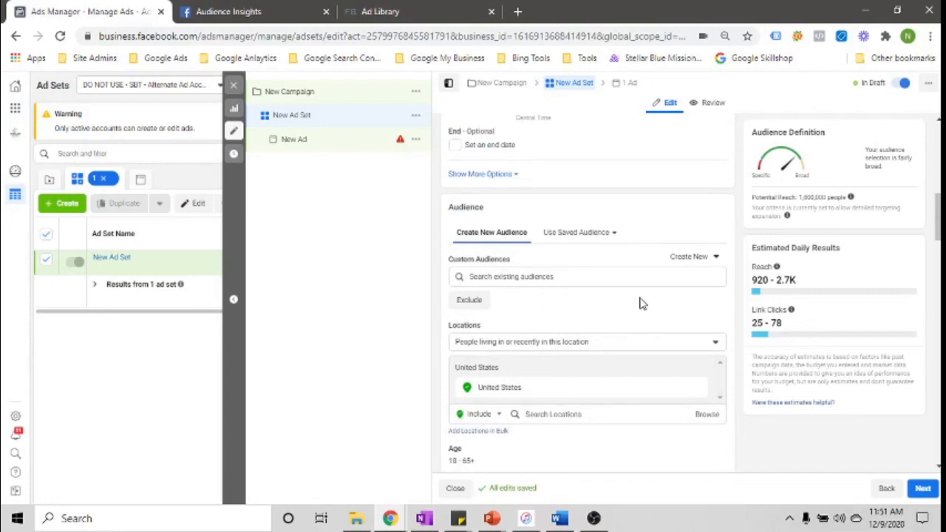
pyautogui.click(562, 241)
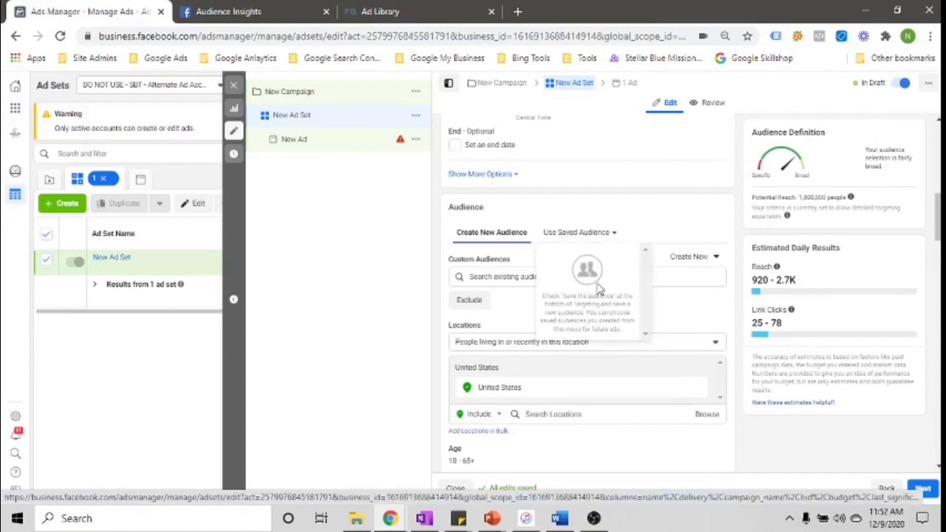
pyautogui.scroll(-2, 586, 298)
pyautogui.scroll(2, 586, 297)
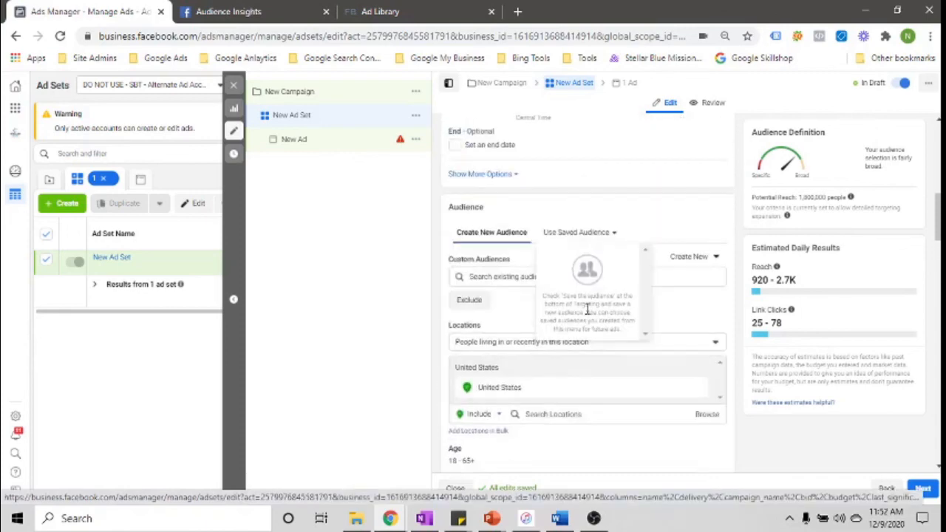